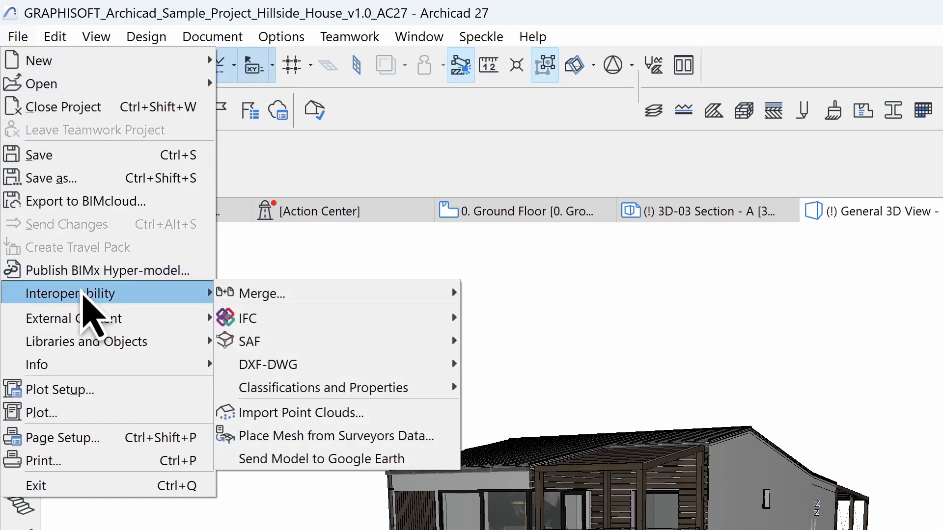
# - Show Archicad's File > Interoperability exchange options, including the IFC submenu and DXF-DWG
pyautogui.moveTo(266, 326)
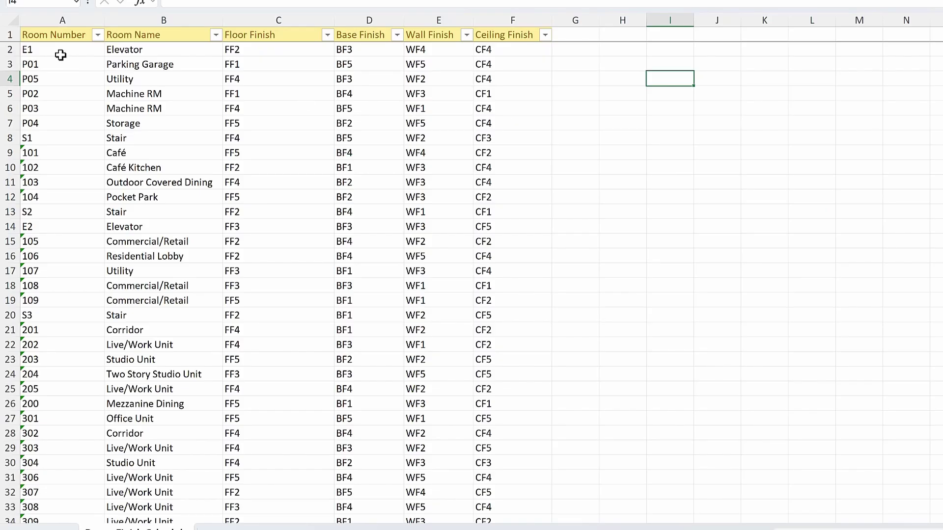
pyautogui.moveTo(63, 53); pyautogui.dragTo(444, 358)
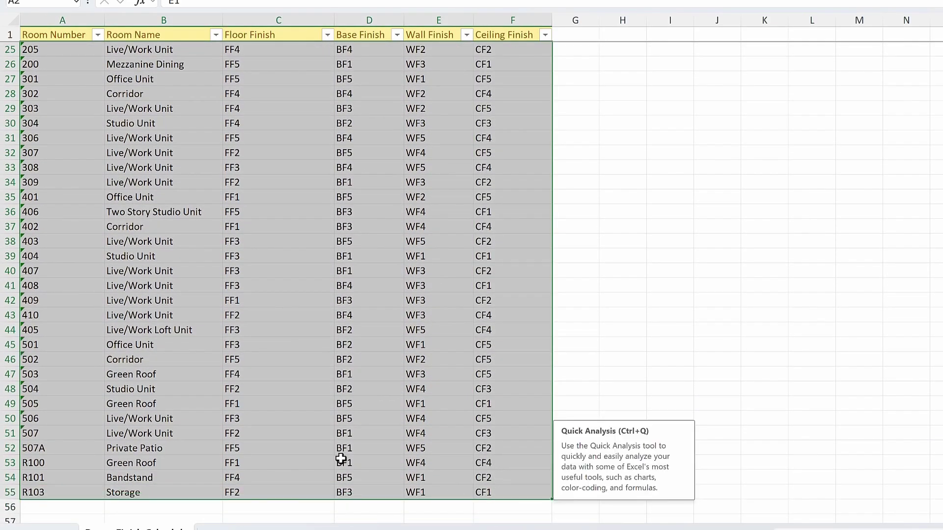
pyautogui.scroll(7, 344, 396)
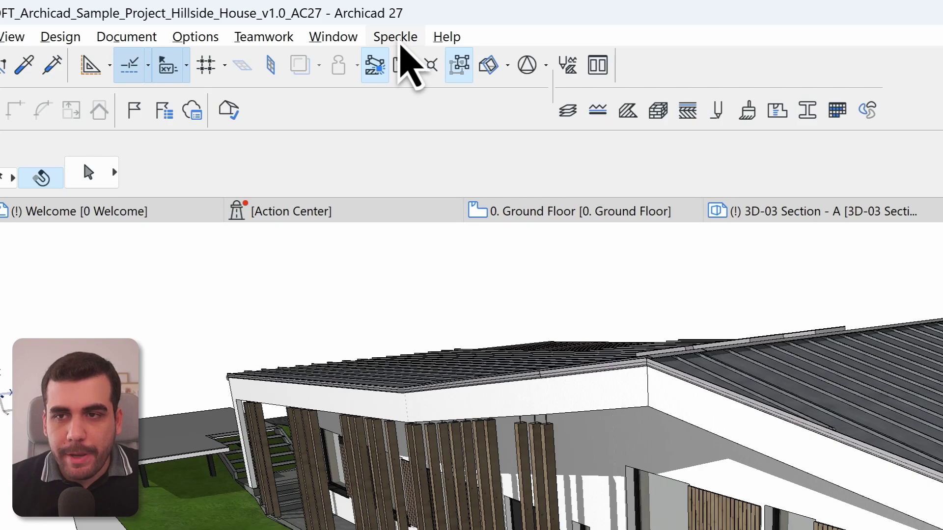
# - From Speckle (Beta) Publish, create a new Speckle project named 'Hillside House'
pyautogui.click(401, 65)
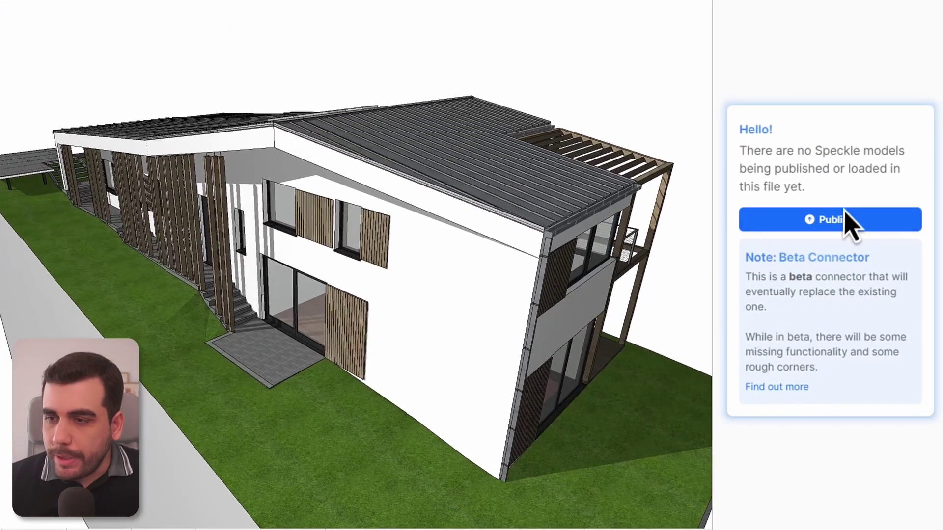
pyautogui.click(841, 222)
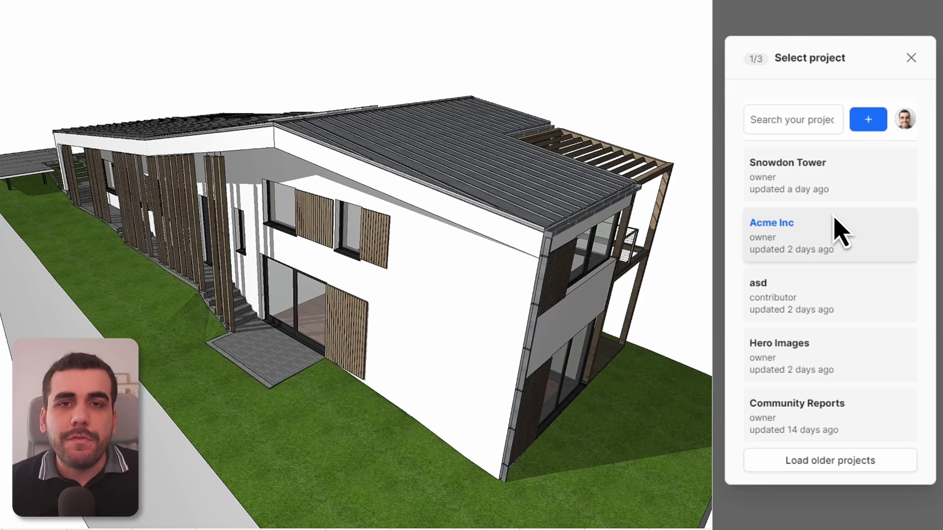
pyautogui.click(875, 124)
pyautogui.click(795, 253)
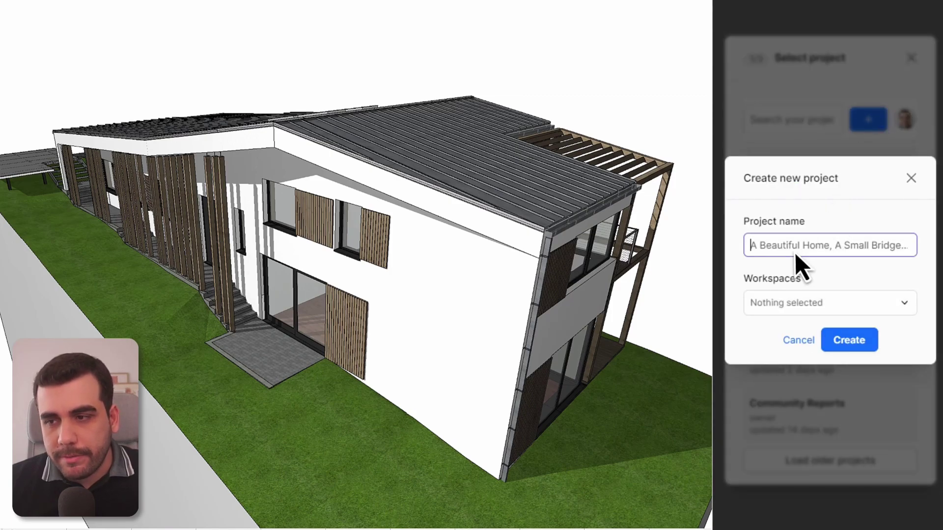
pyautogui.write('Hi')
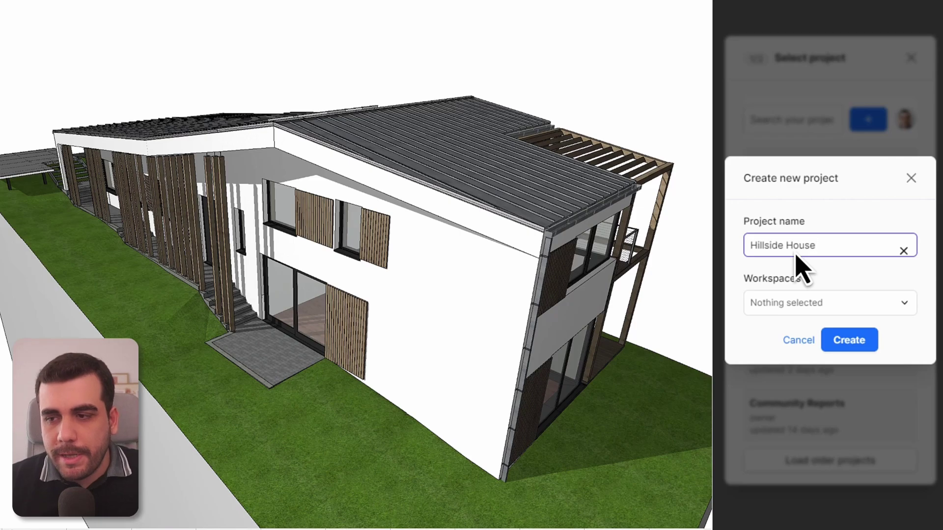
pyautogui.write('llside House')
pyautogui.click(862, 342)
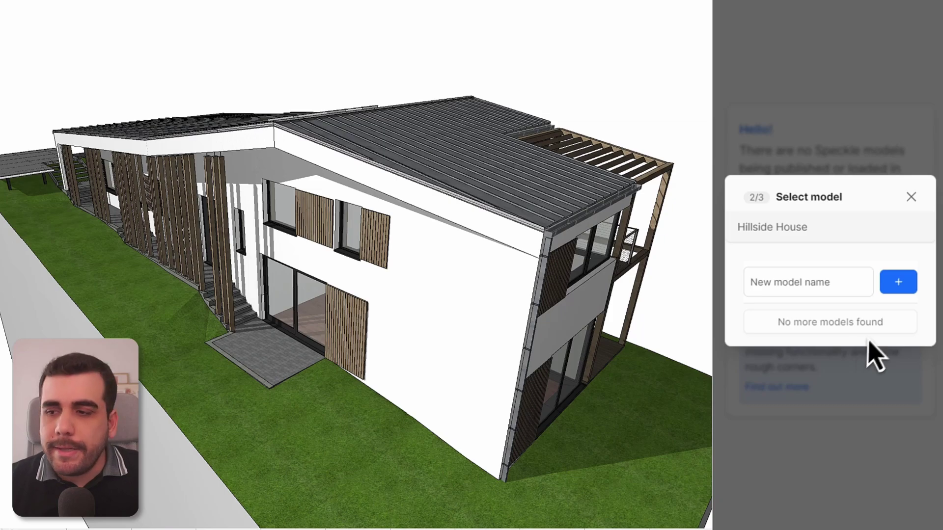
# - Add a new model named 'architectural' to the Hillside House project
pyautogui.click(898, 285)
pyautogui.click(795, 267)
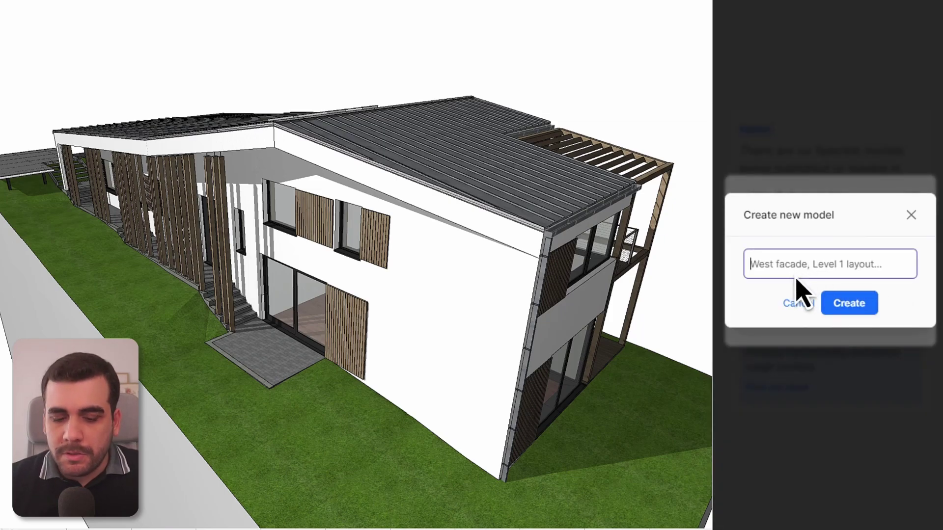
pyautogui.write('architectural')
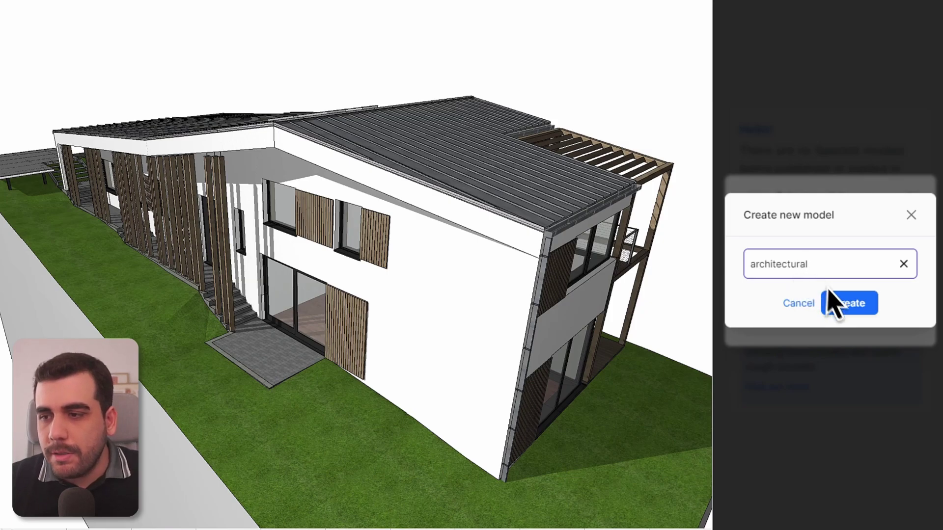
pyautogui.click(849, 309)
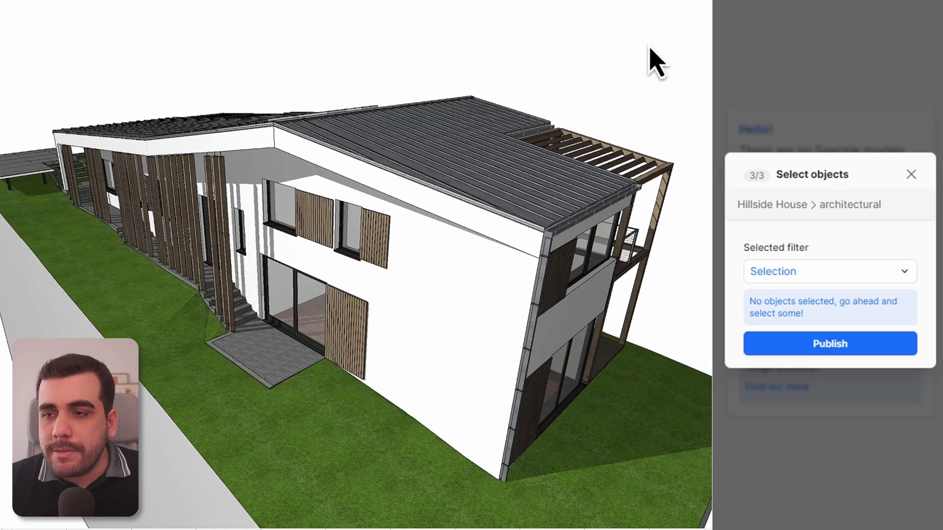
# - Marquee most of the house in the 3D window and select the elements inside it
pyautogui.moveTo(649, 42); pyautogui.dragTo(0, 486)
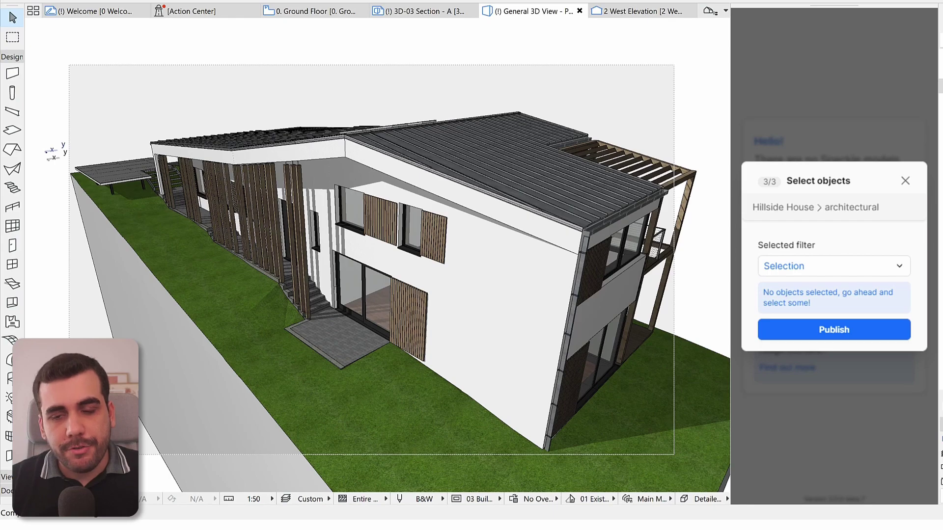
pyautogui.hotkey('ctrl', 'a')
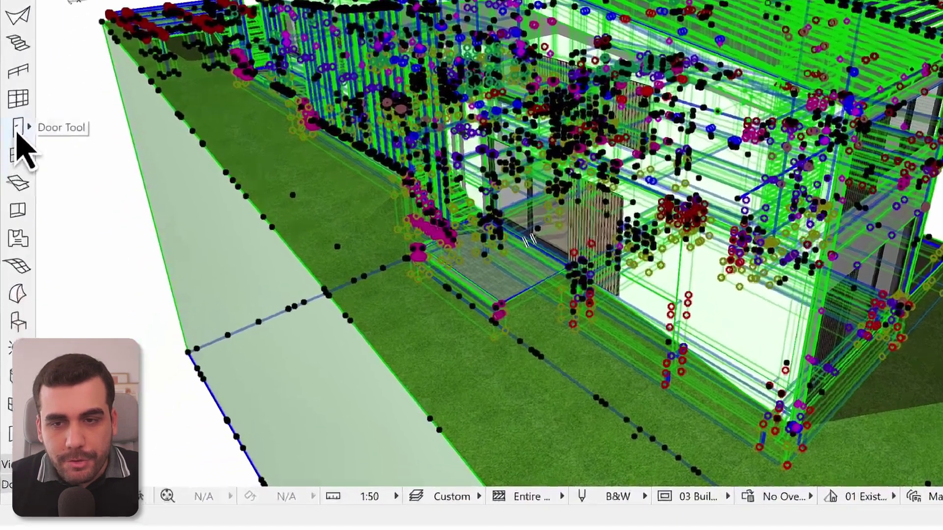
pyautogui.click(18, 129)
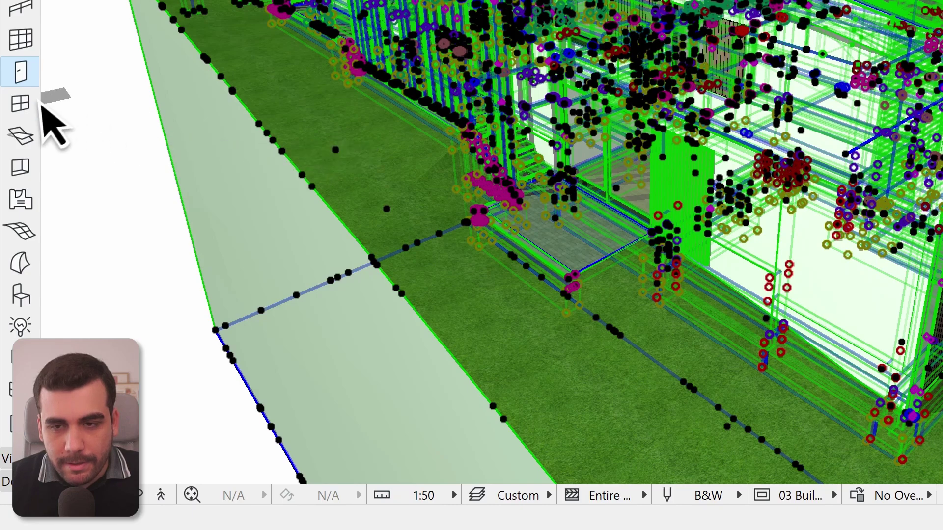
pyautogui.doubleClick(21, 104)
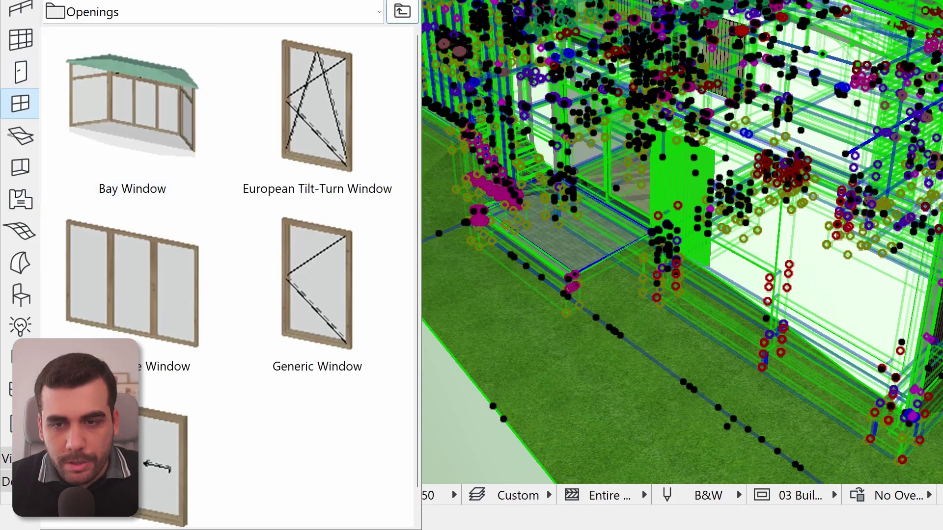
pyautogui.click(21, 43)
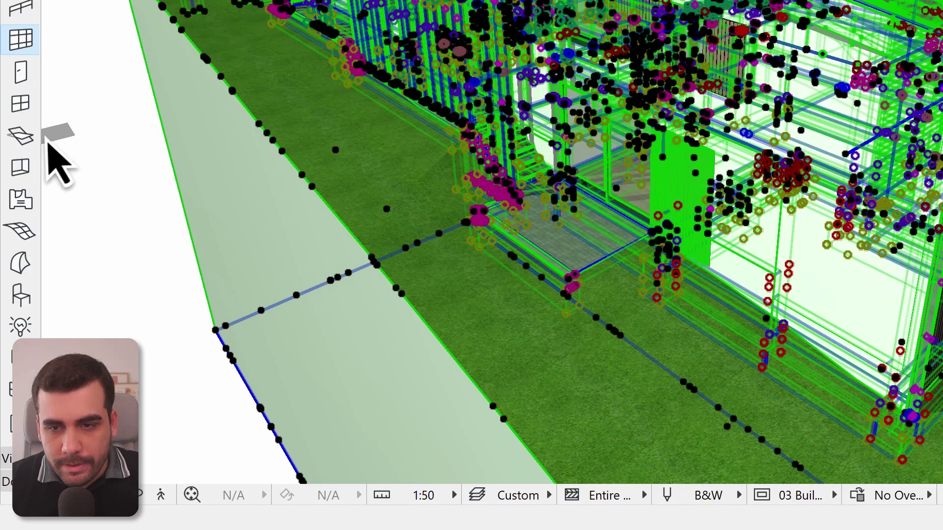
pyautogui.click(20, 136)
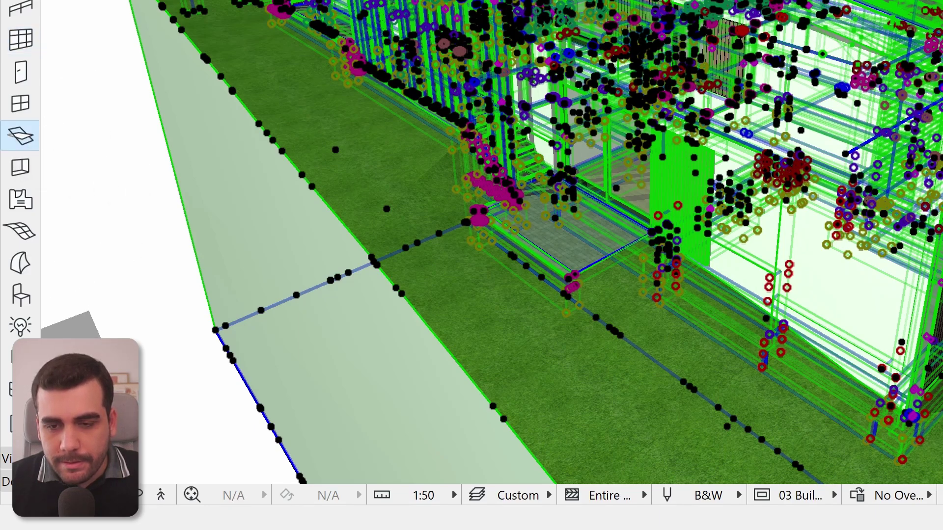
pyautogui.click(21, 389)
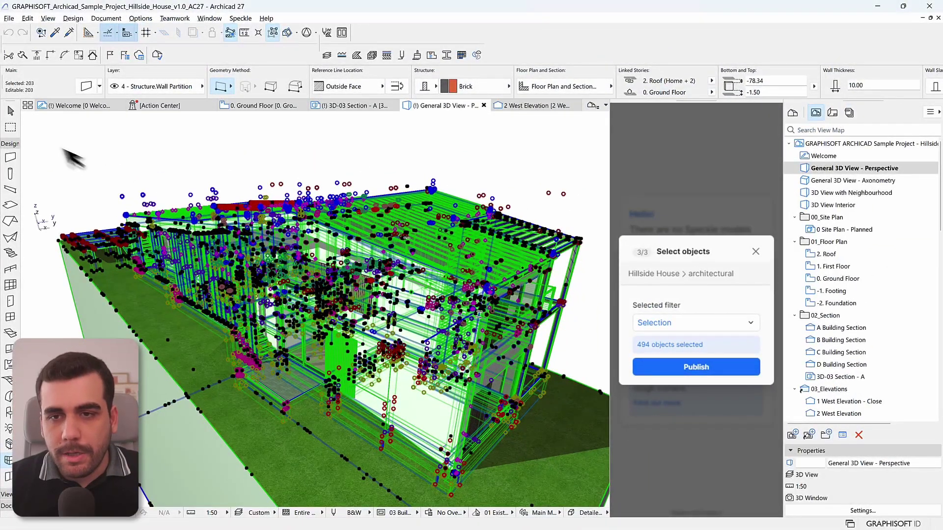
# - With all 494 elements selected, publish them to Speckle and open the sent version
pyautogui.click(10, 111)
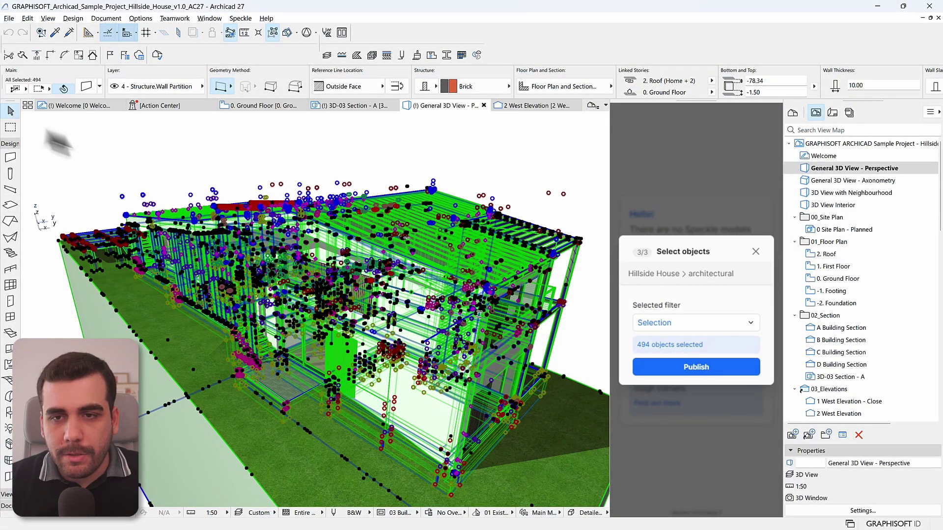
pyautogui.click(709, 370)
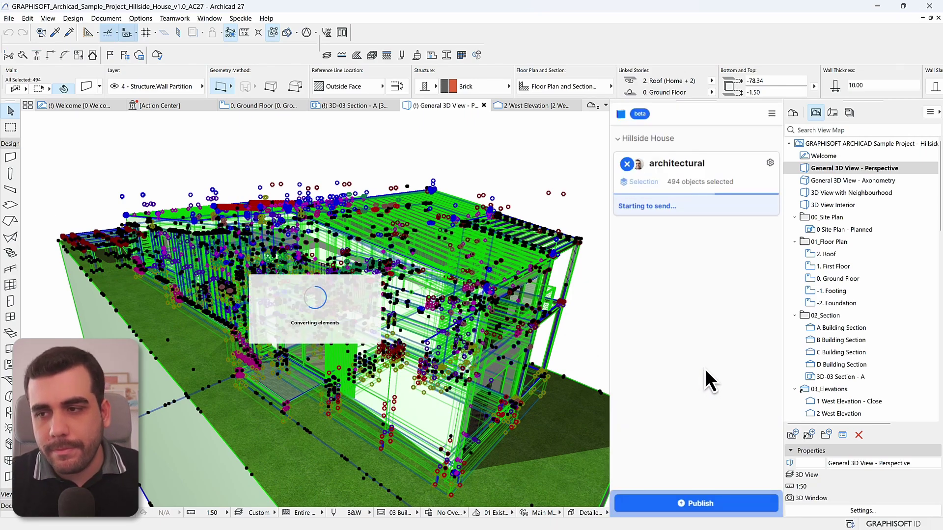
pyautogui.click(763, 205)
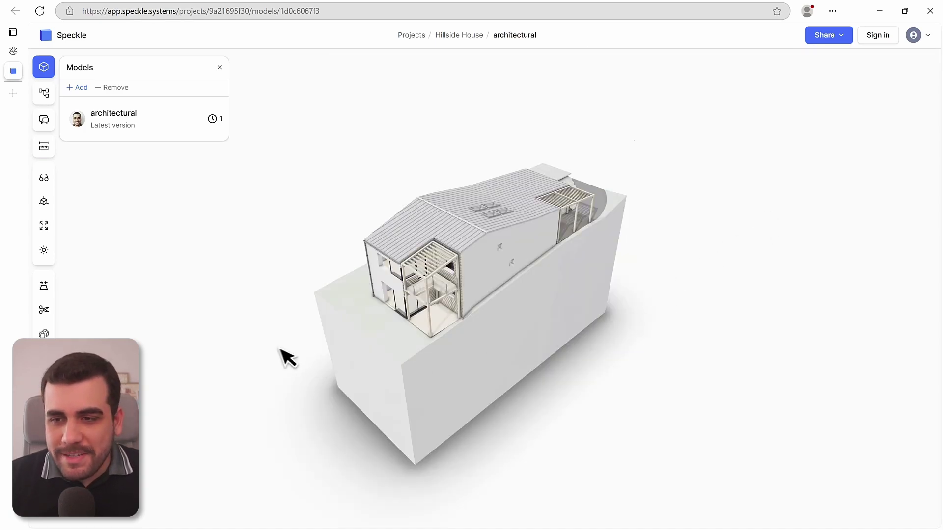
# - Orbit the house in the web viewer and copy the architectural model's share link
pyautogui.moveTo(284, 355); pyautogui.dragTo(378, 332)
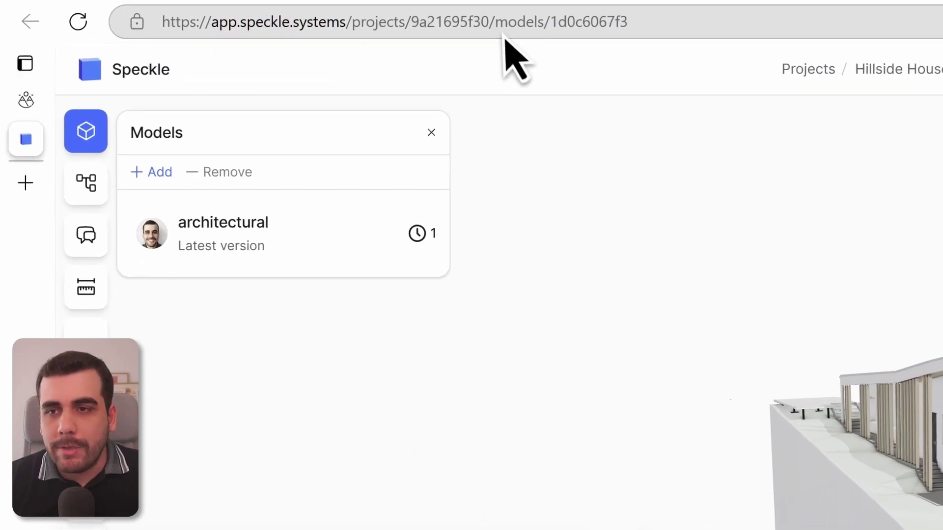
pyautogui.click(256, 15)
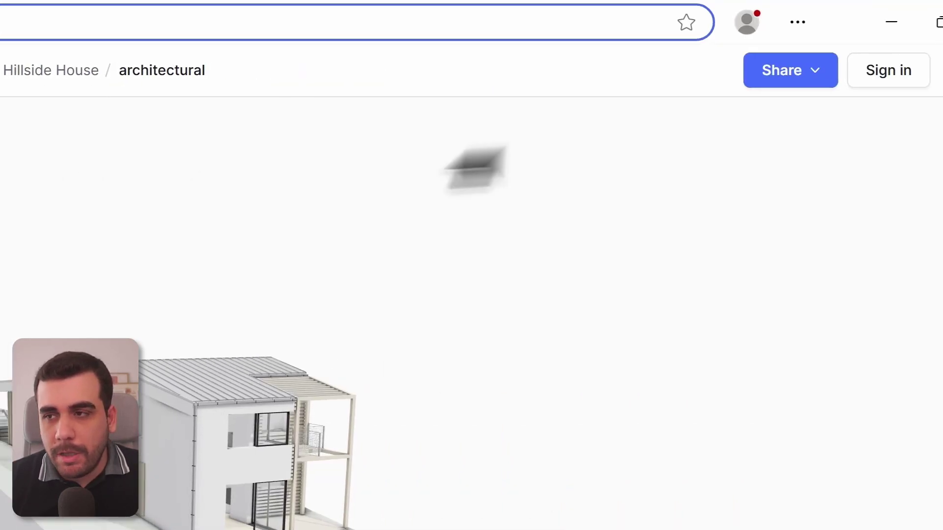
pyautogui.click(793, 74)
pyautogui.click(753, 132)
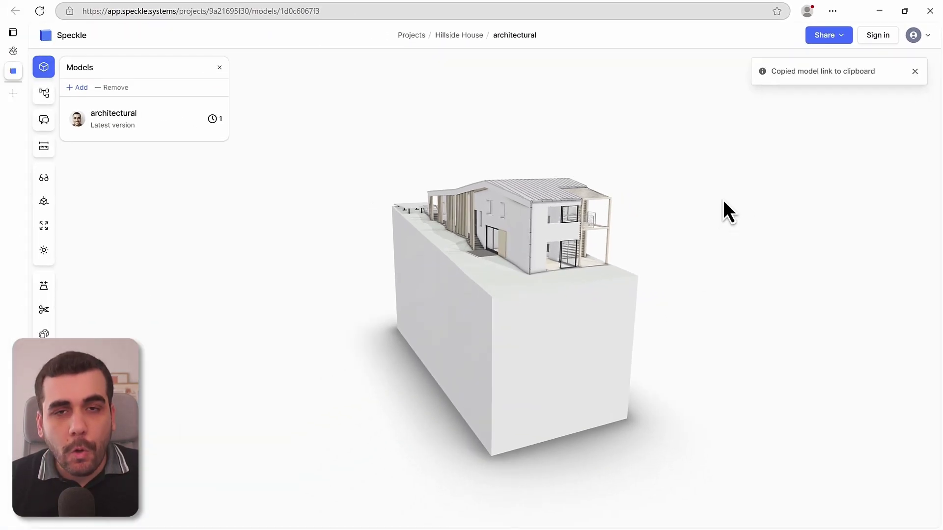
# - In Get data, search 'speckl' and connect with the Connect to Speckle (Beta) (Custom) connector
pyautogui.hotkey('alt', 'Tab')
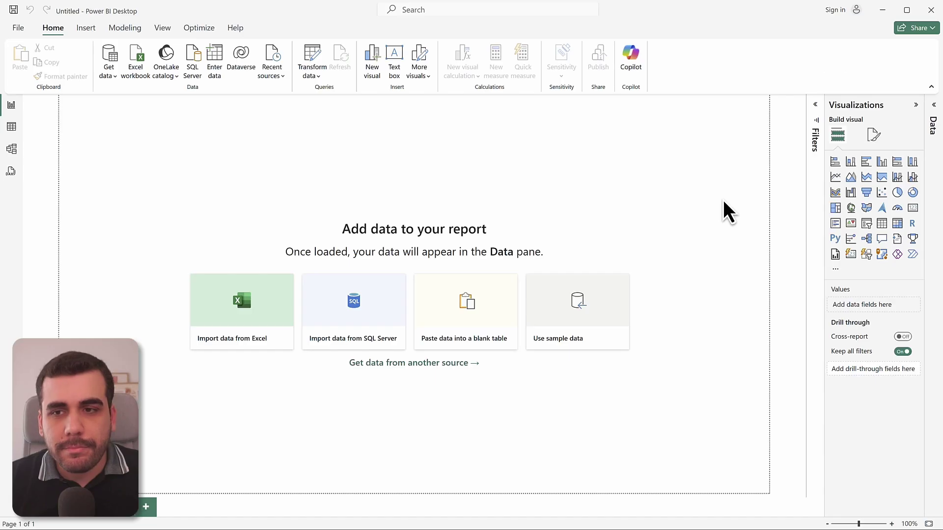
pyautogui.click(101, 56)
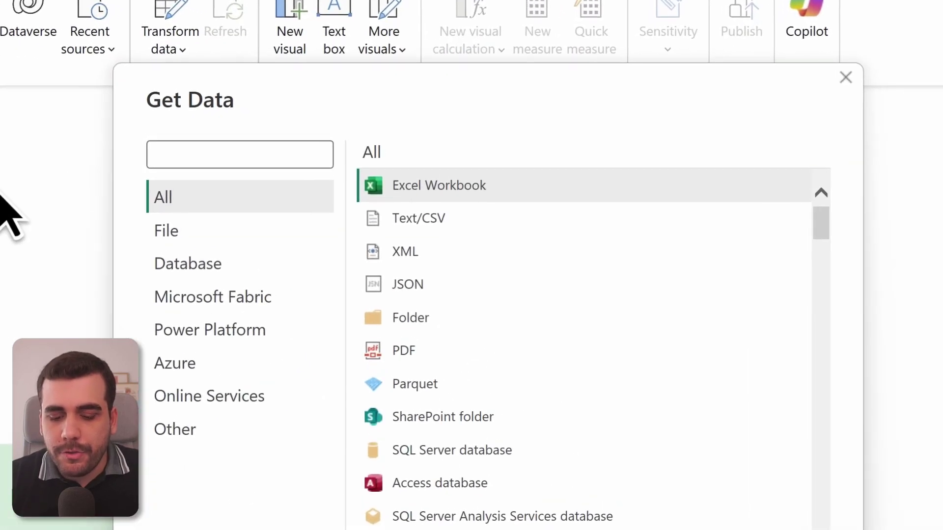
pyautogui.write('speckle')
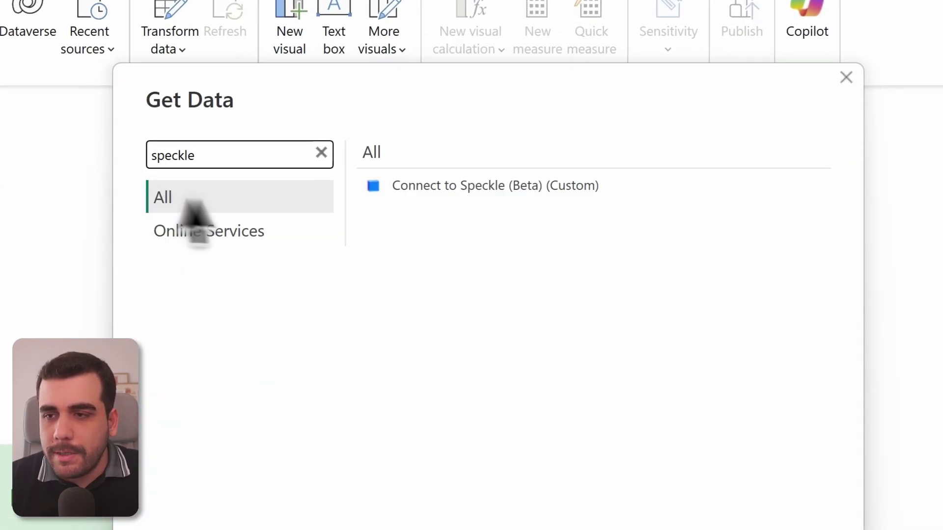
pyautogui.click(451, 190)
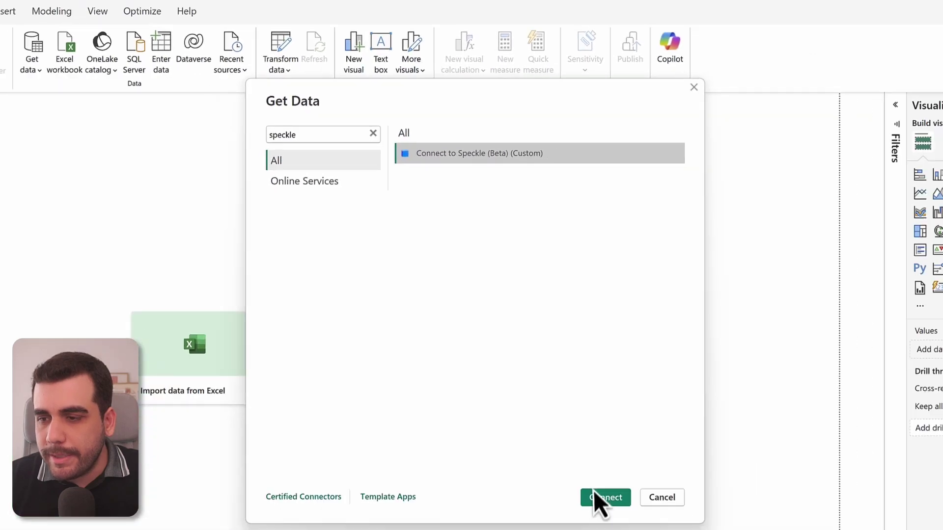
pyautogui.click(599, 497)
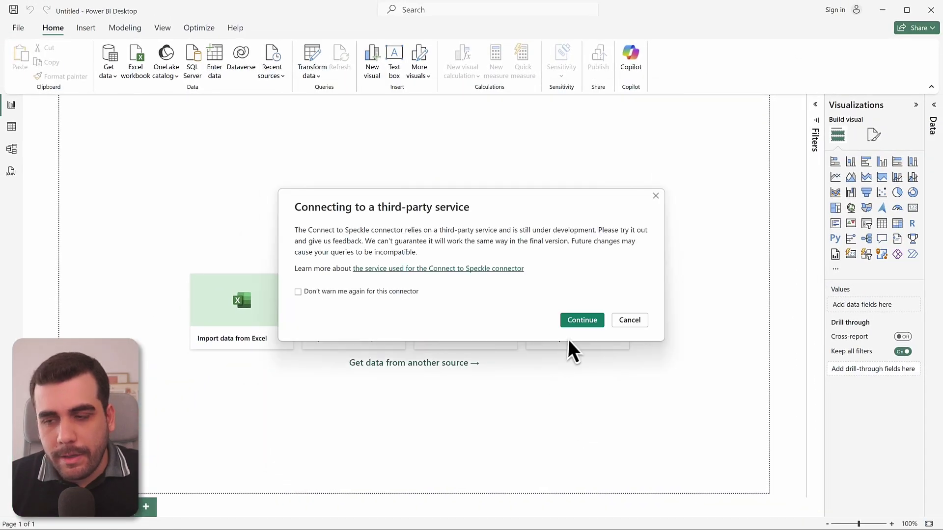
# - Accept the warning, submit the copied model URL, sign in to Speckle, and connect to preview the data
pyautogui.click(583, 321)
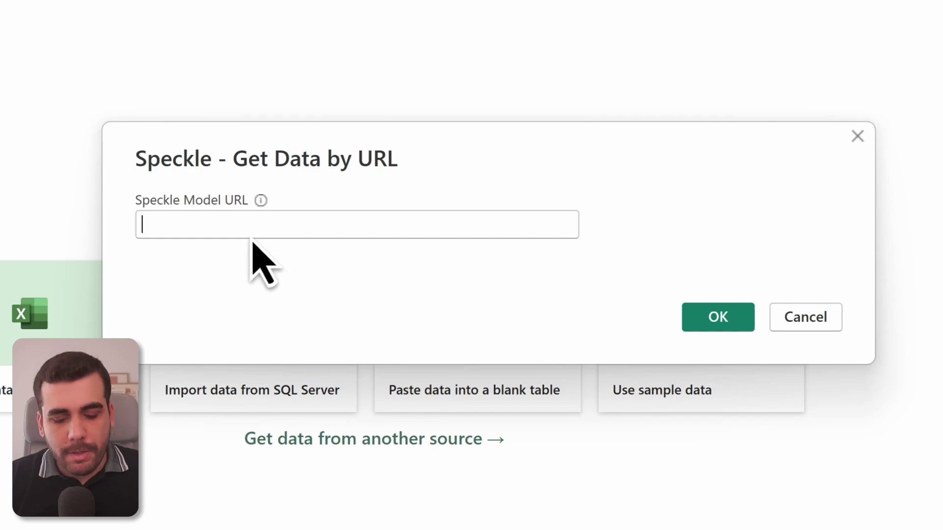
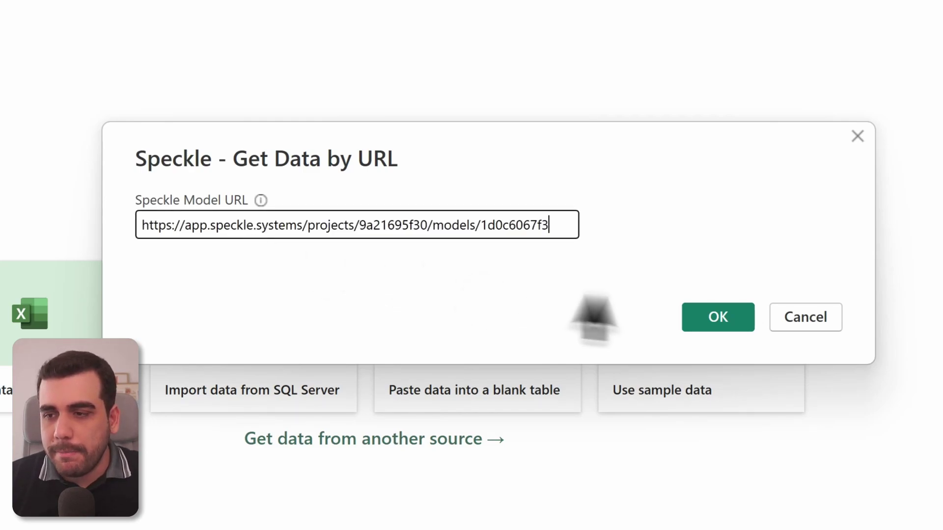
pyautogui.click(711, 319)
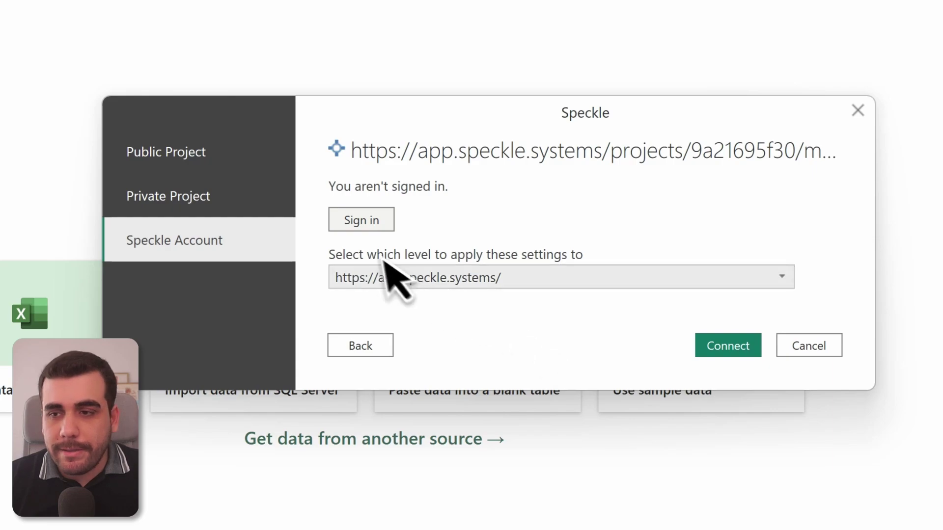
pyautogui.click(370, 226)
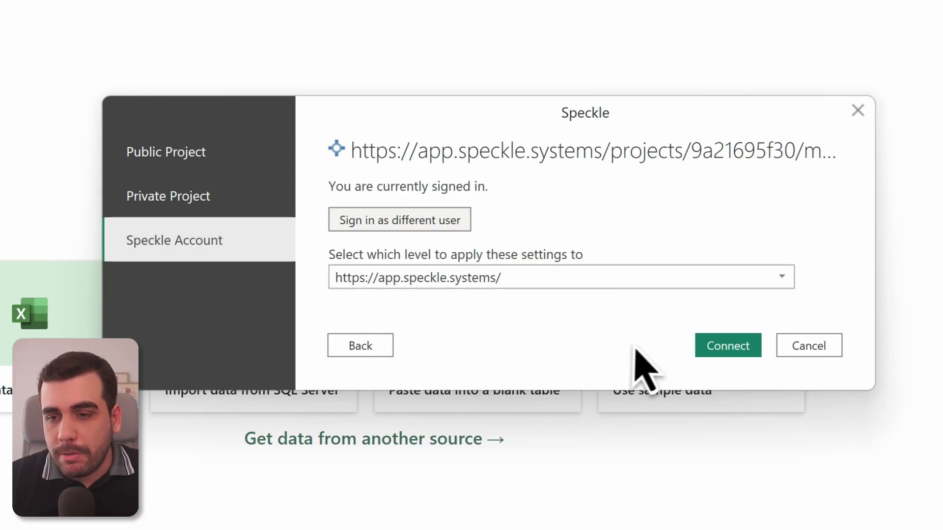
pyautogui.click(740, 350)
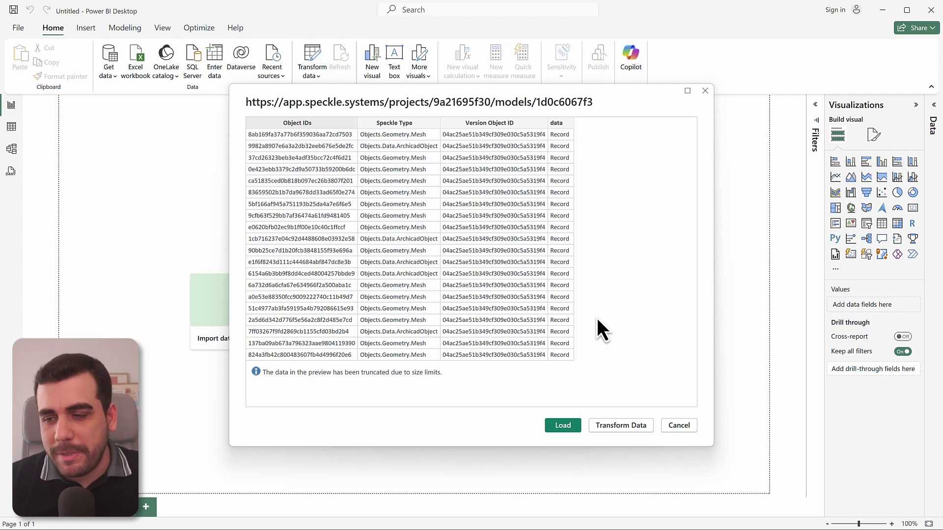
# - Load the Speckle data as Query1, then import the Speckle (Beta) Power BI 3D Visual.pbiviz file
pyautogui.click(562, 426)
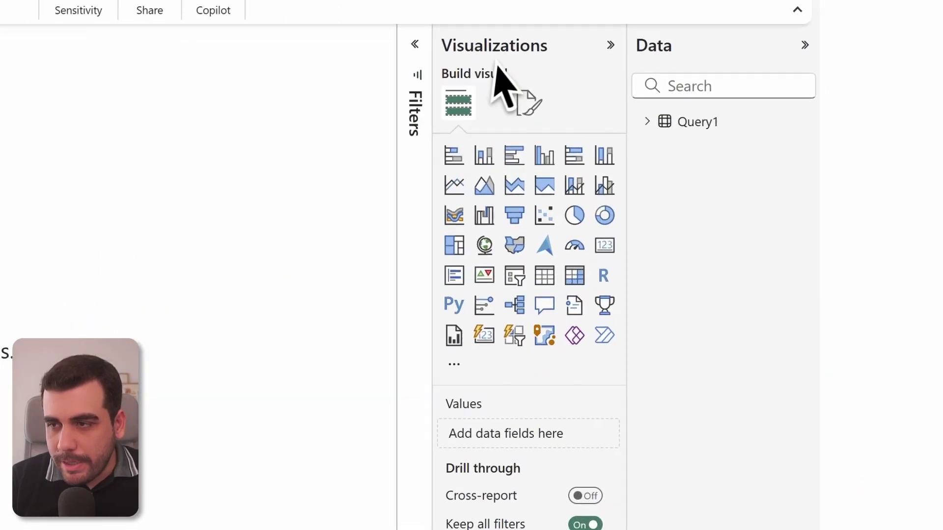
pyautogui.click(437, 371)
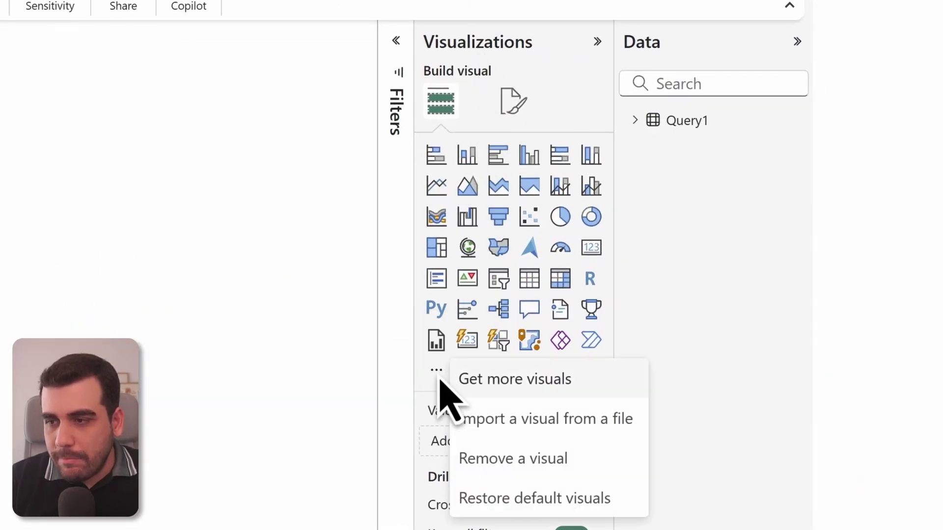
pyautogui.click(494, 420)
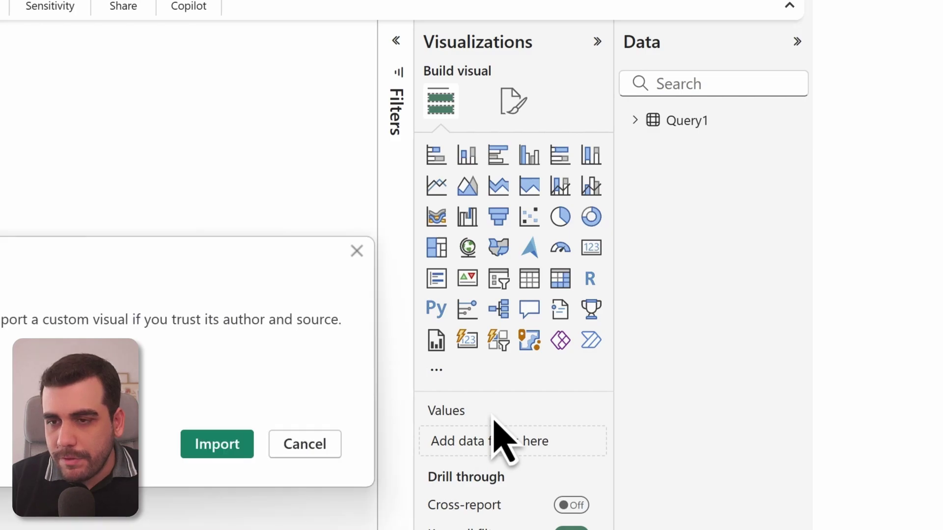
pyautogui.click(225, 444)
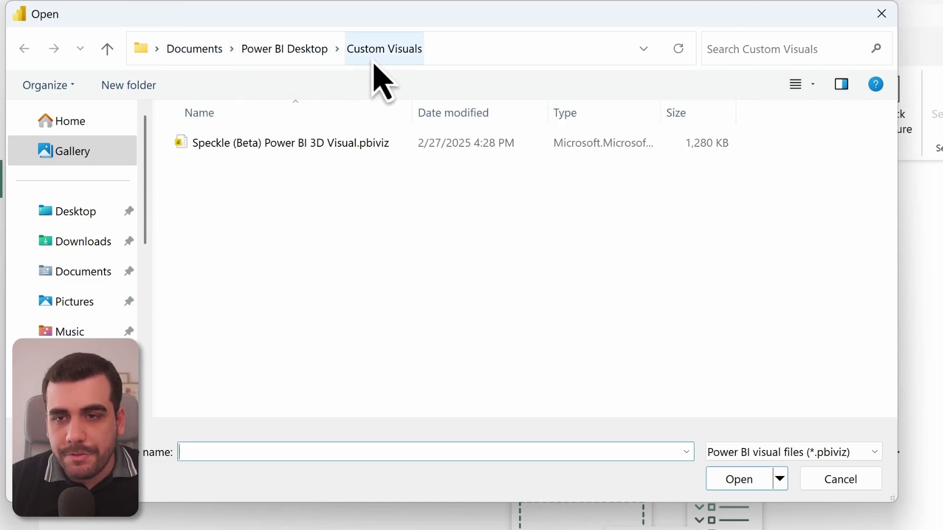
pyautogui.click(288, 148)
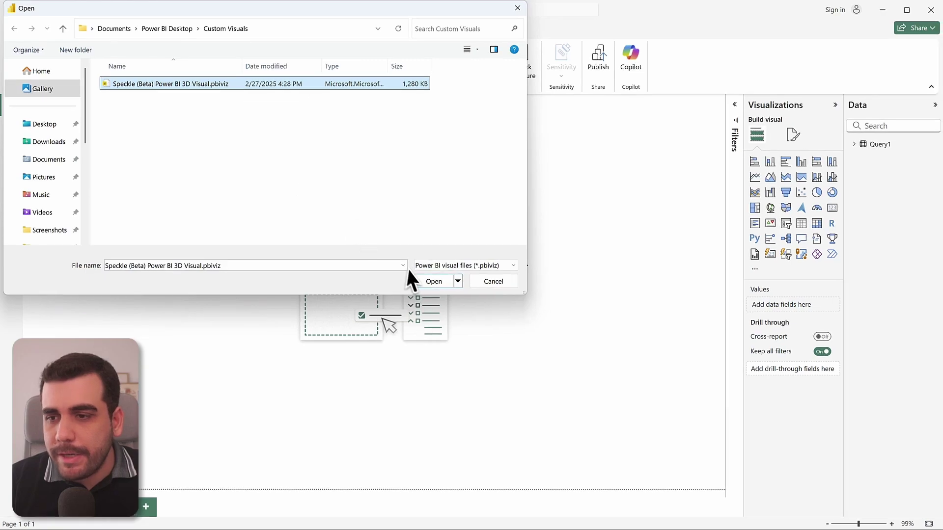
pyautogui.click(428, 282)
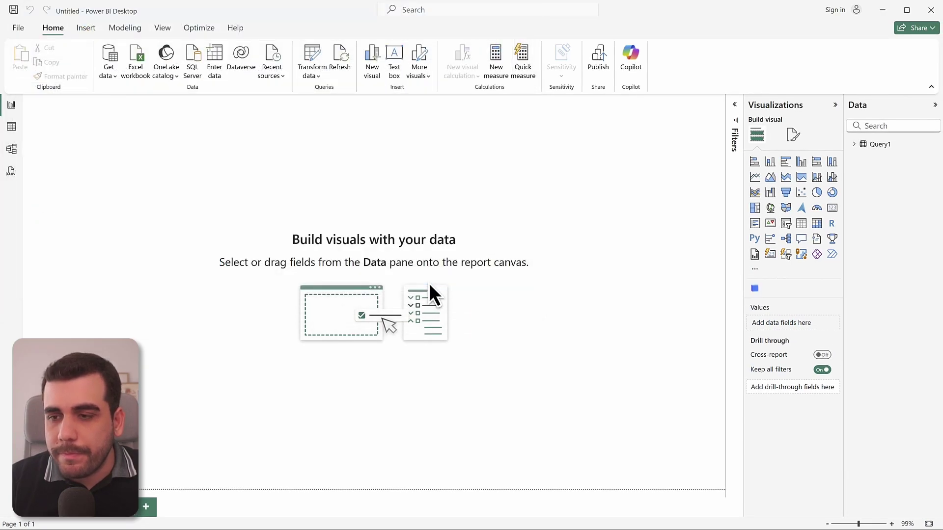
# - Add a Speckle visual to the page and enlarge it to fill much of the canvas
pyautogui.click(569, 294)
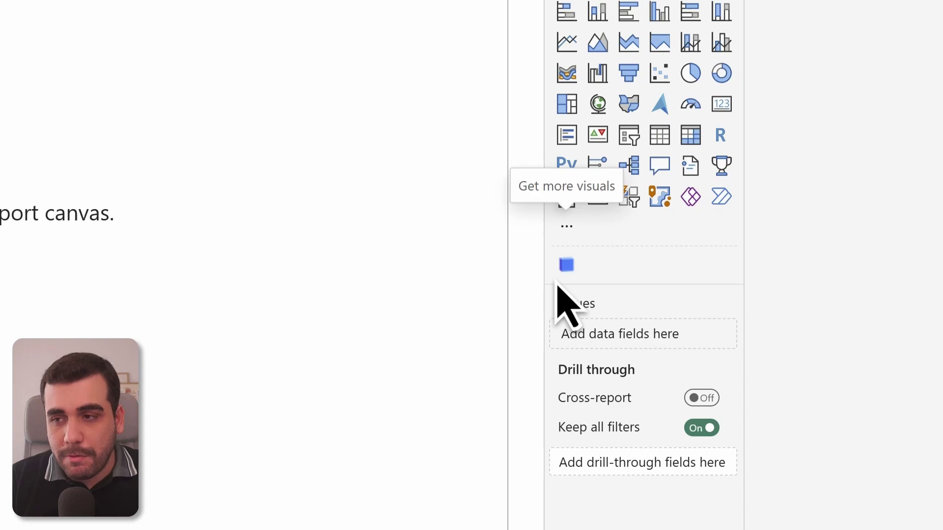
pyautogui.click(566, 265)
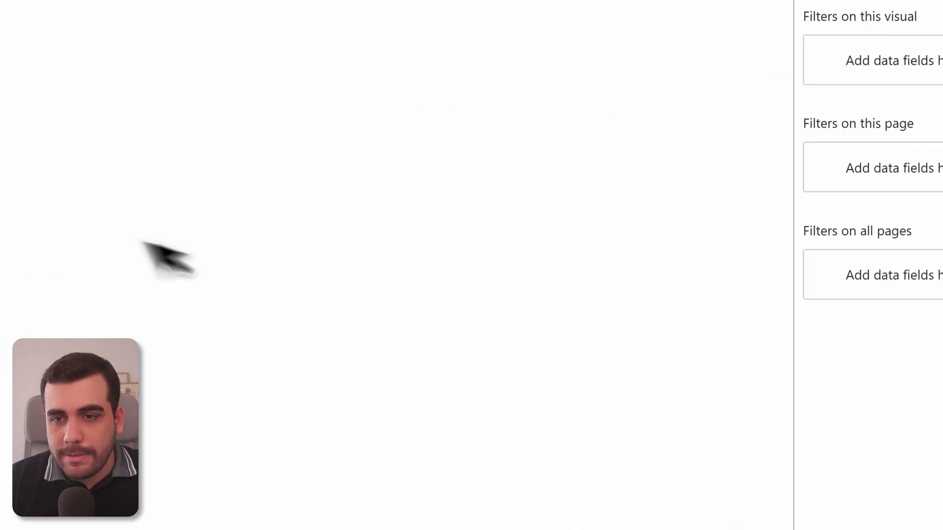
pyautogui.moveTo(324, 193); pyautogui.dragTo(655, 529)
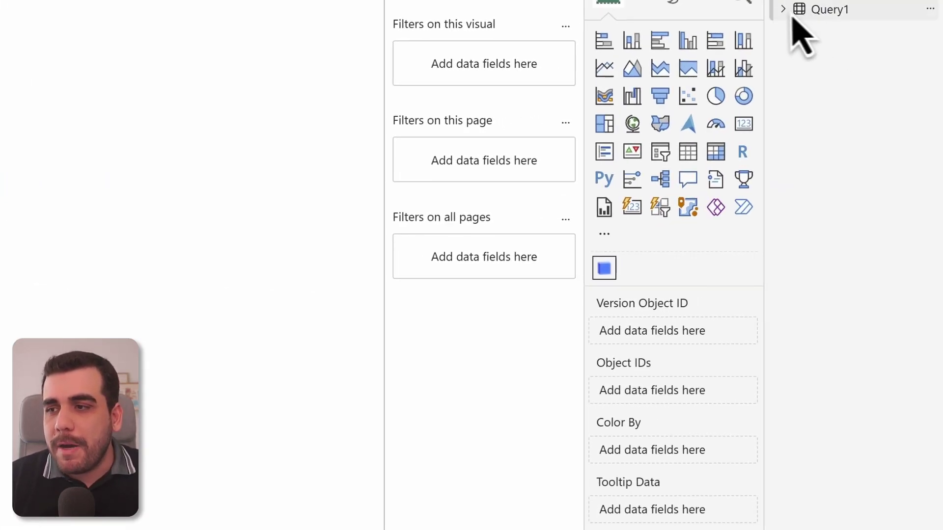
# - Feed Query1's Version Object ID and Object IDs into the Speckle visual, plus Object IDs as tooltip
pyautogui.click(784, 11)
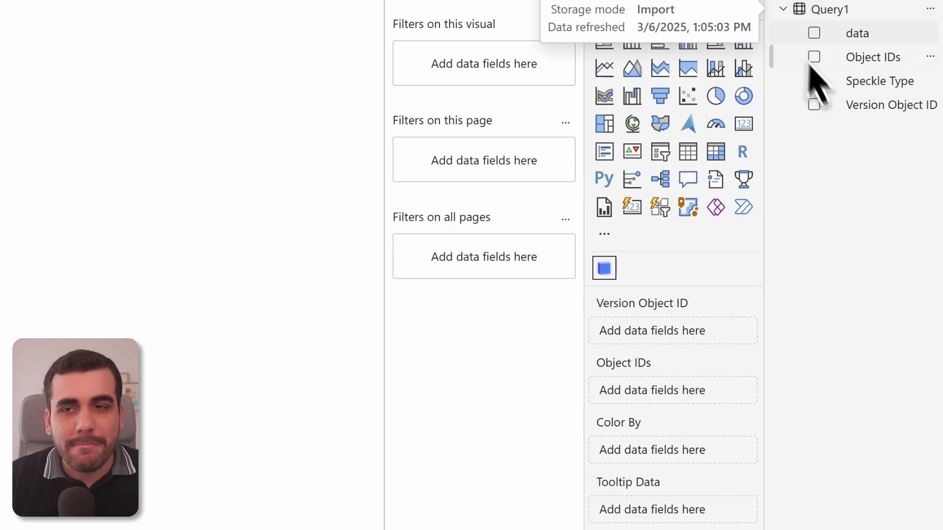
pyautogui.moveTo(846, 111); pyautogui.dragTo(673, 329)
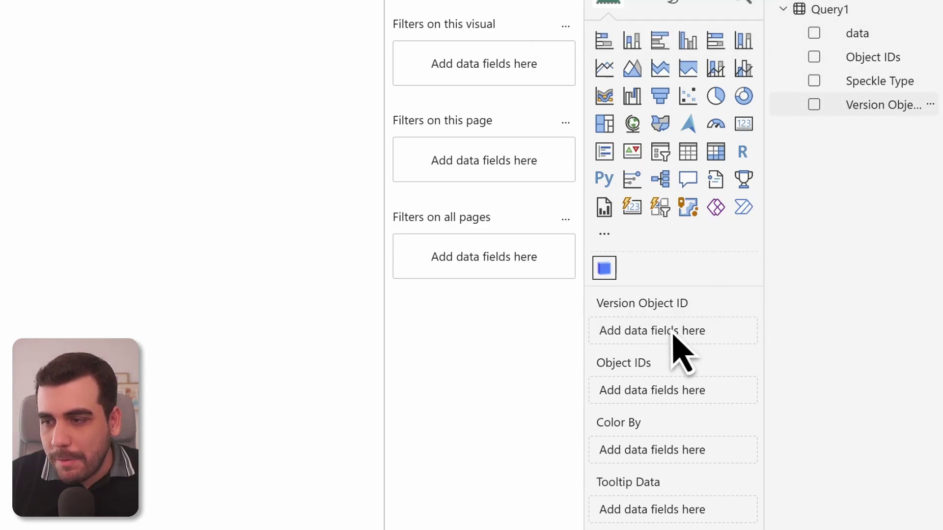
pyautogui.moveTo(860, 61); pyautogui.dragTo(674, 389)
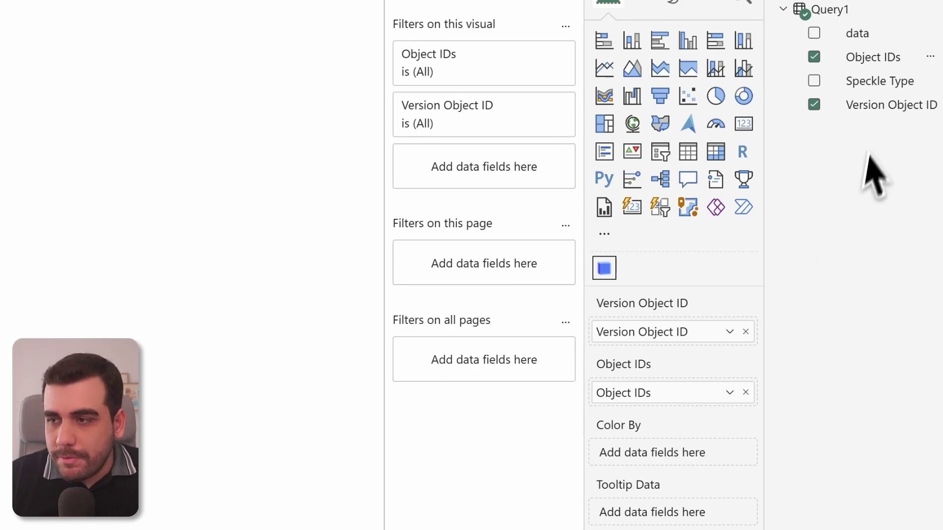
pyautogui.moveTo(874, 61); pyautogui.dragTo(674, 514)
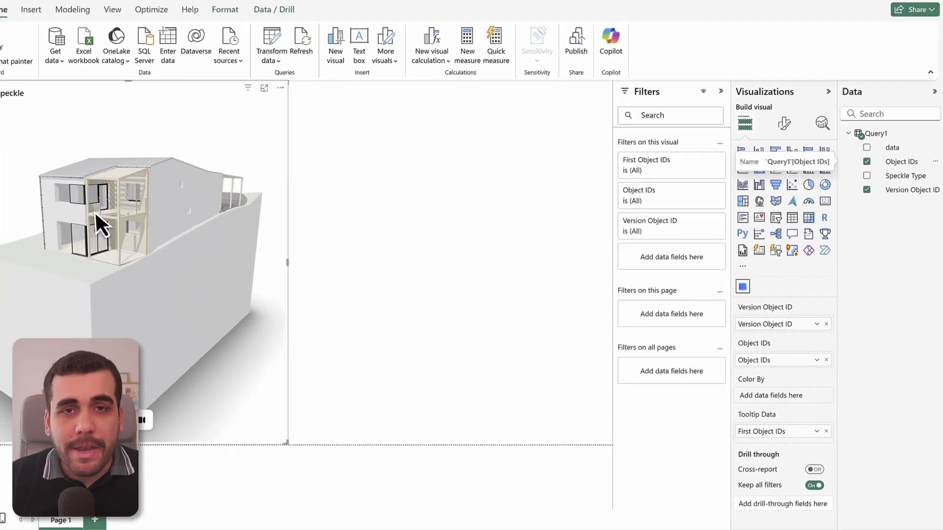
# - Orbit the house, then filter by Roof, First Floor and Footing level tiles, clearing Footing
pyautogui.moveTo(189, 234); pyautogui.dragTo(161, 225)
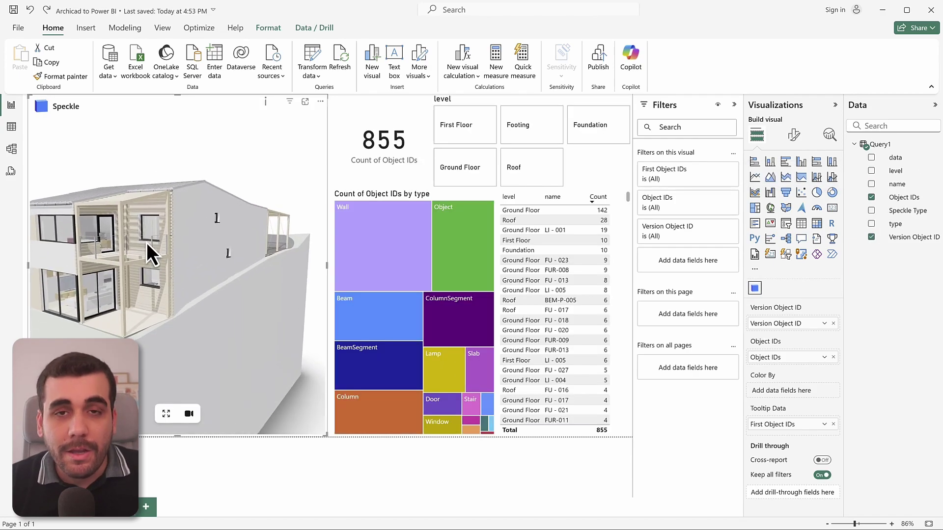
pyautogui.moveTo(146, 243); pyautogui.dragTo(217, 172)
pyautogui.click(311, 468)
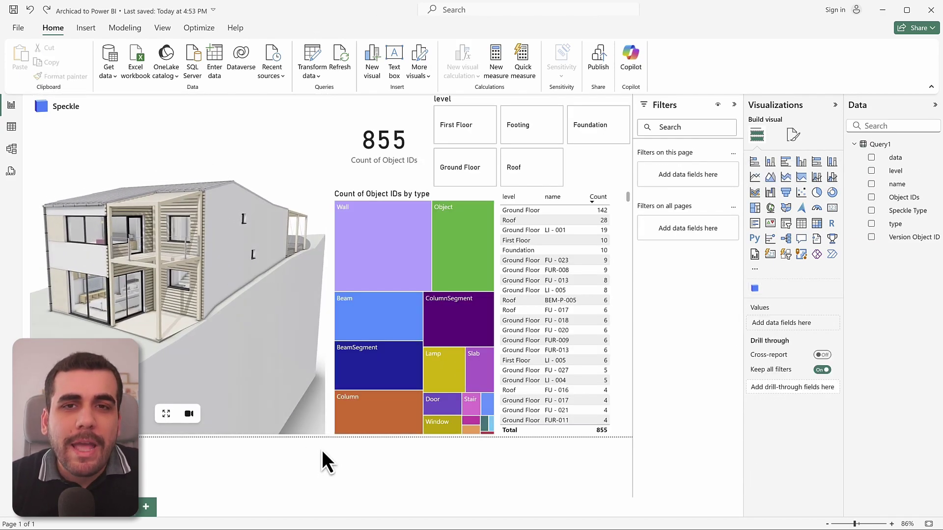
pyautogui.click(532, 165)
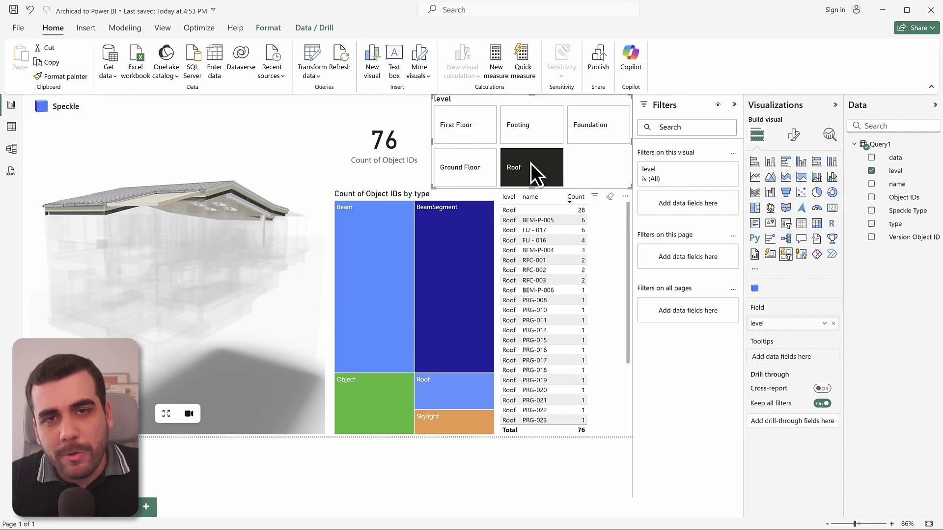
pyautogui.click(467, 134)
pyautogui.click(516, 133)
pyautogui.click(534, 132)
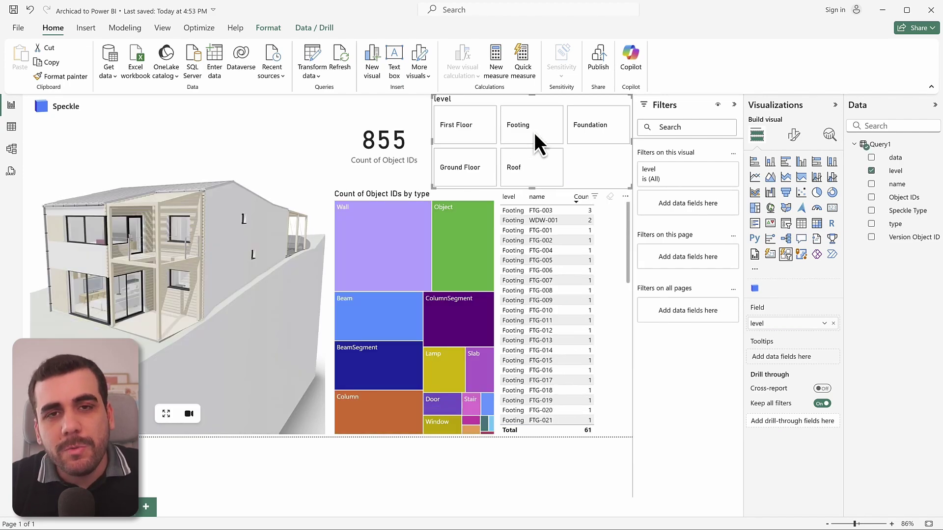
# - Cross-filter by Wall, Beam, Lamp and Window treemap tiles, then pick wall WLC-001 in 3D
pyautogui.click(370, 270)
pyautogui.click(383, 326)
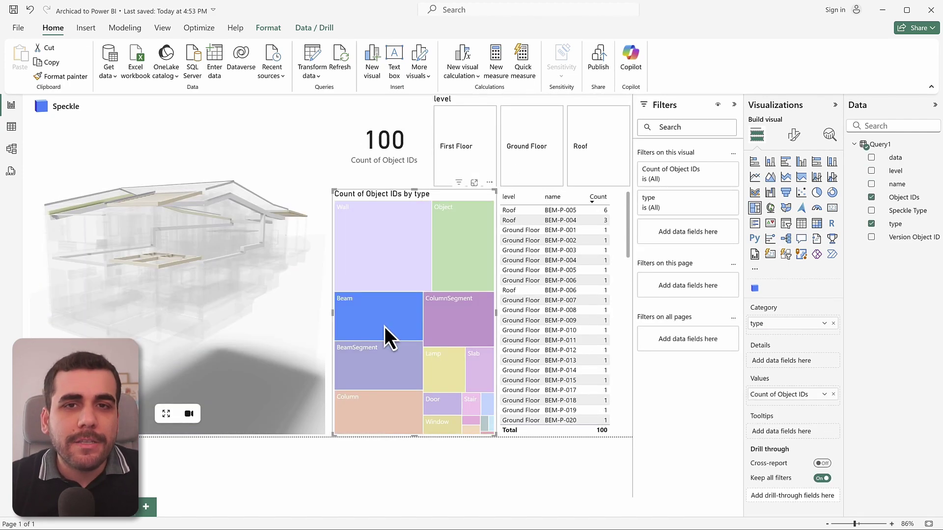
pyautogui.click(441, 385)
pyautogui.click(455, 383)
pyautogui.click(470, 423)
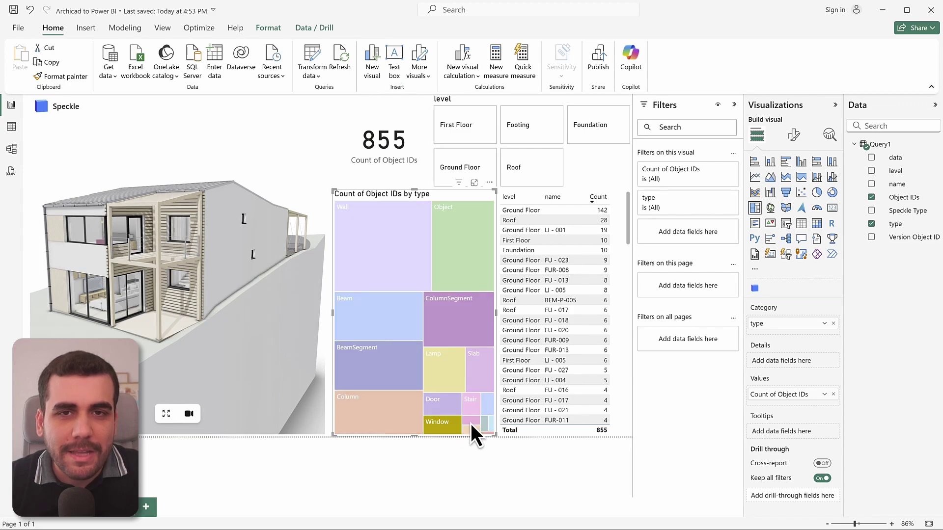
pyautogui.click(471, 422)
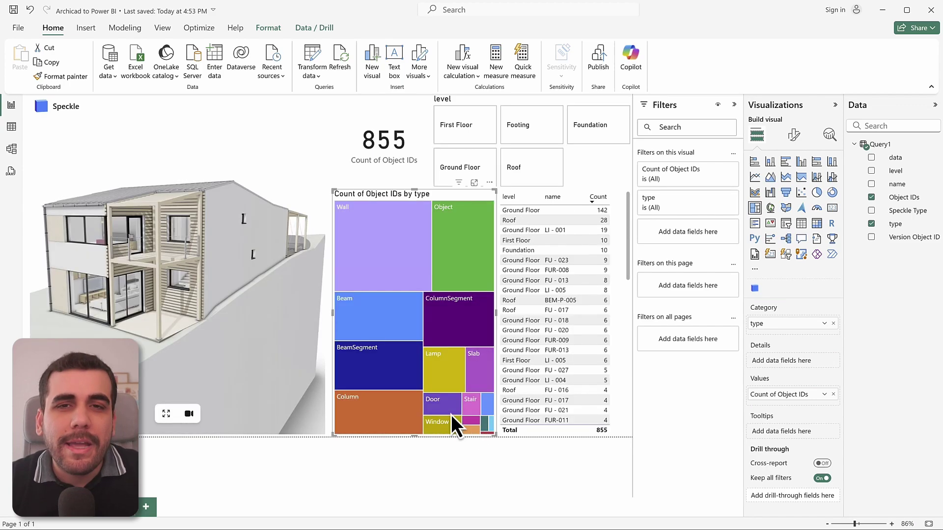
pyautogui.click(115, 197)
pyautogui.click(187, 207)
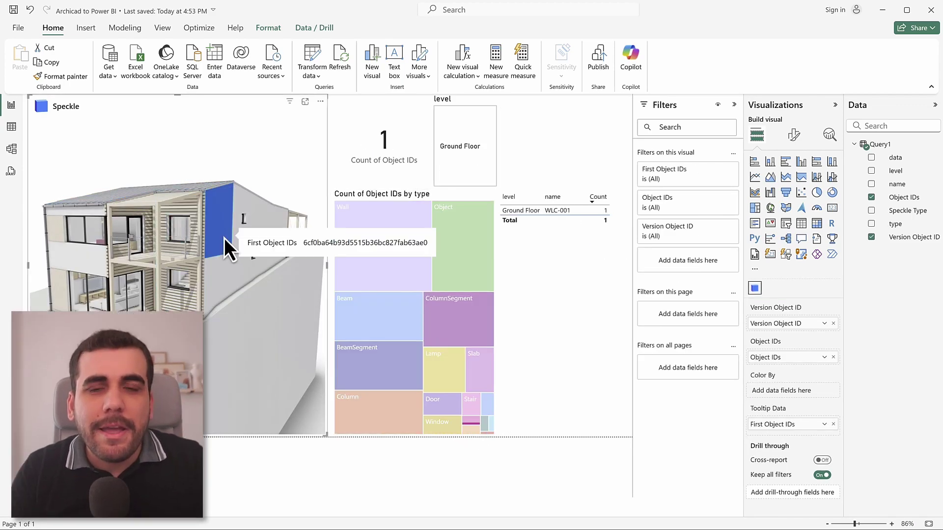